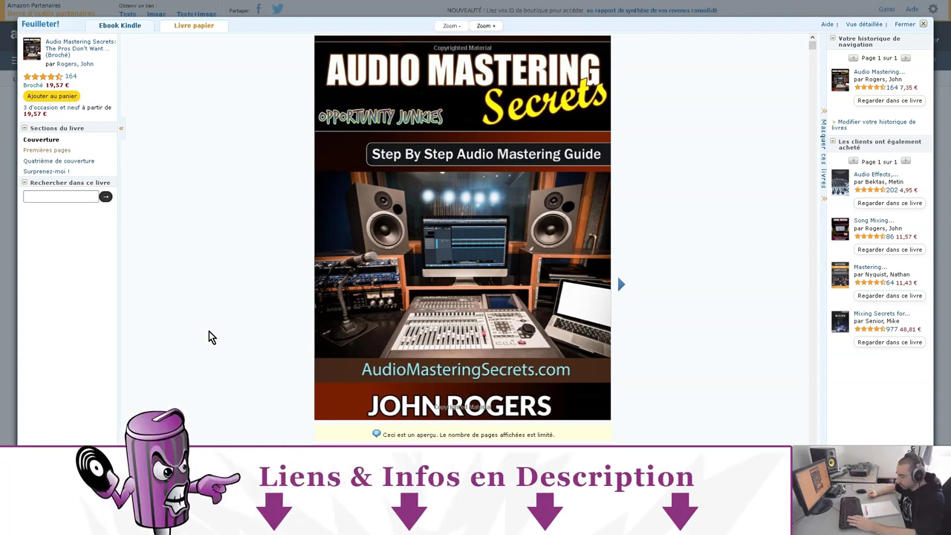
Switch to FL Studio, play the Référence track and check its level in the mixer
key("alt+Tab")
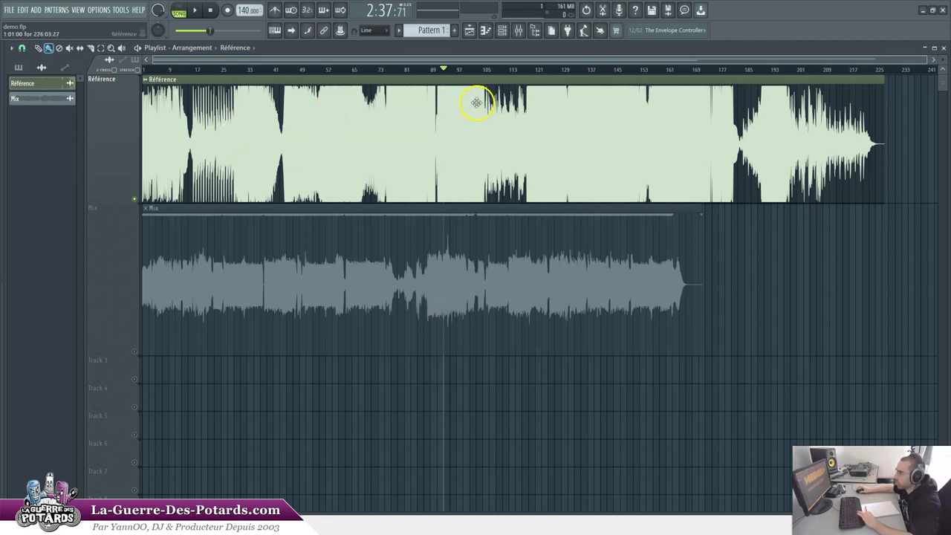
key("space")
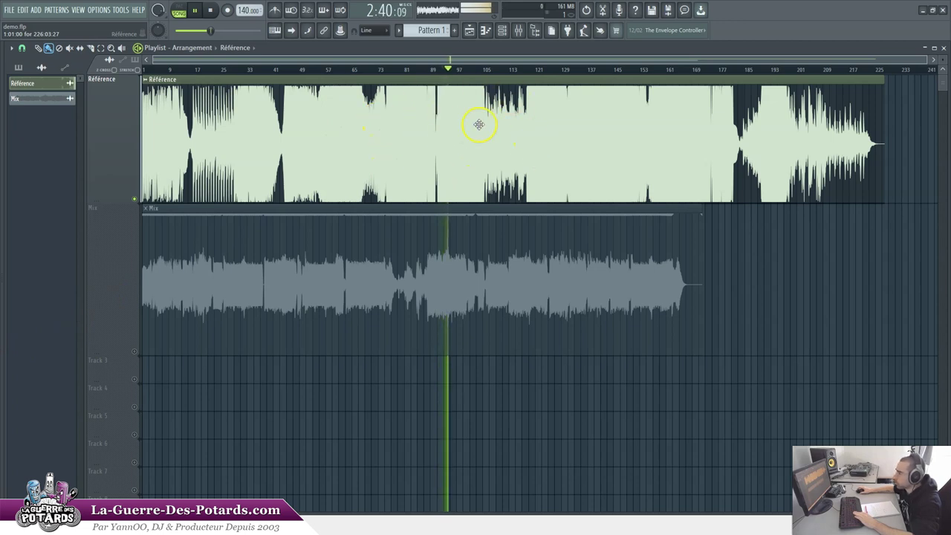
key("F9")
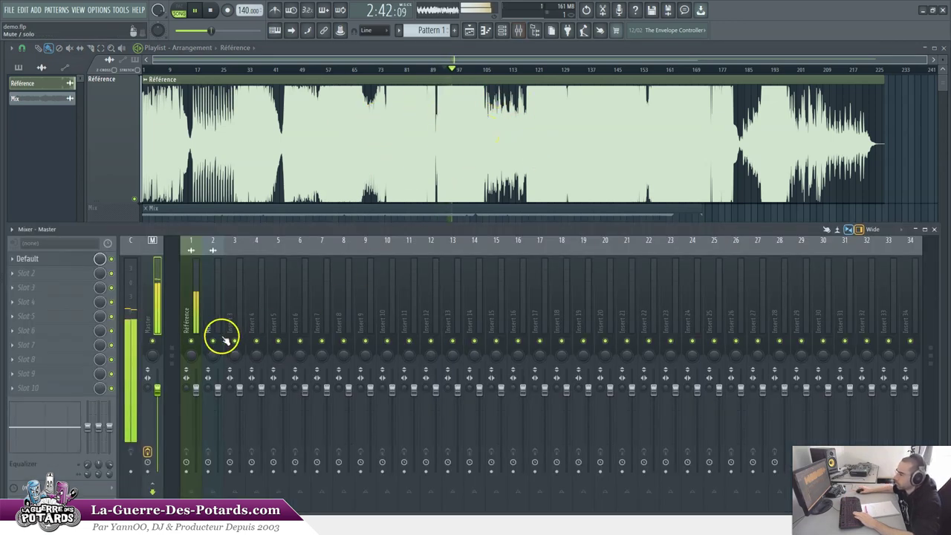
key("F9")
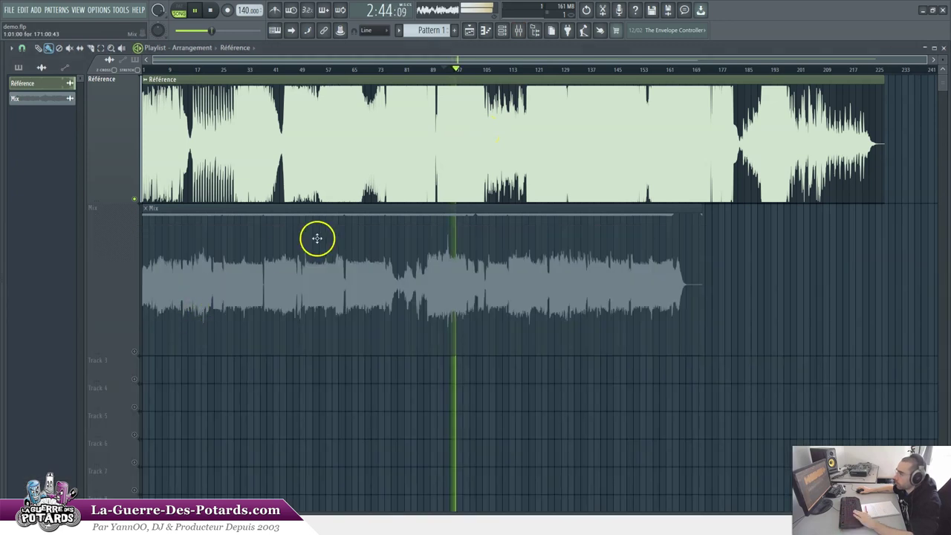
key("space")
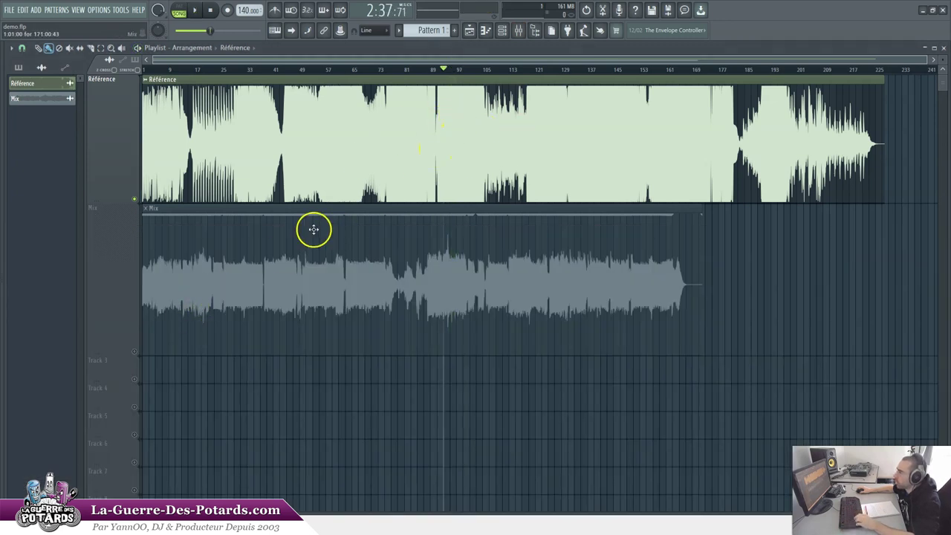
Solo the Mix track, play it and check its mixer level, then stop playback
right_click(133, 349)
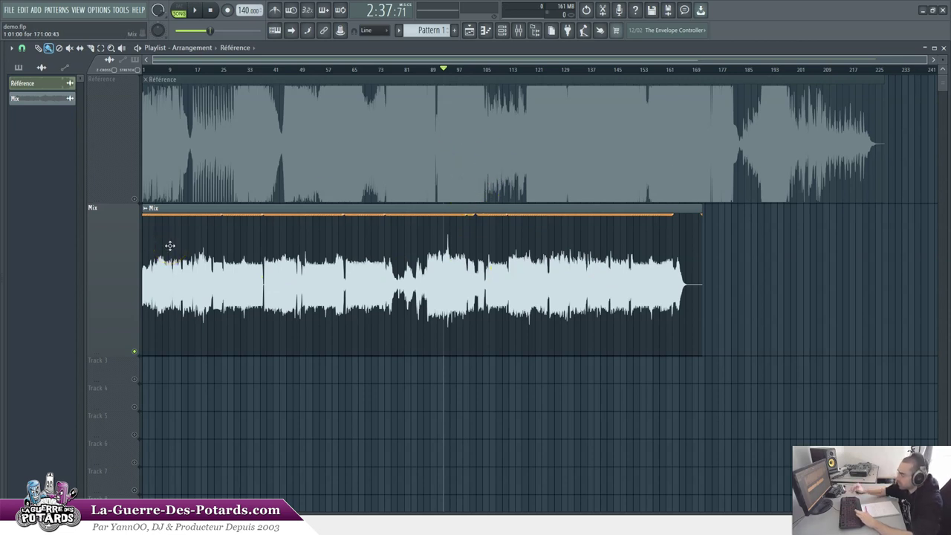
key("space")
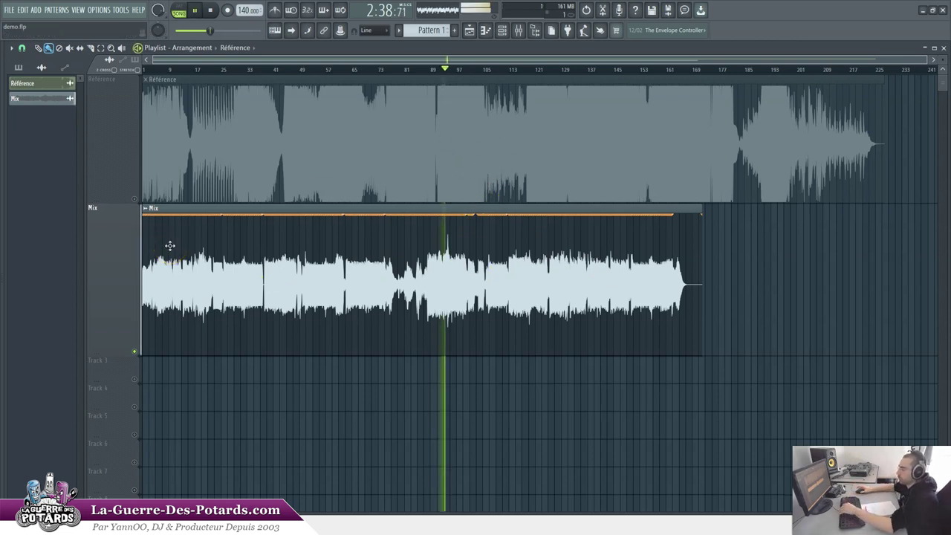
key("F9")
left_click(215, 301)
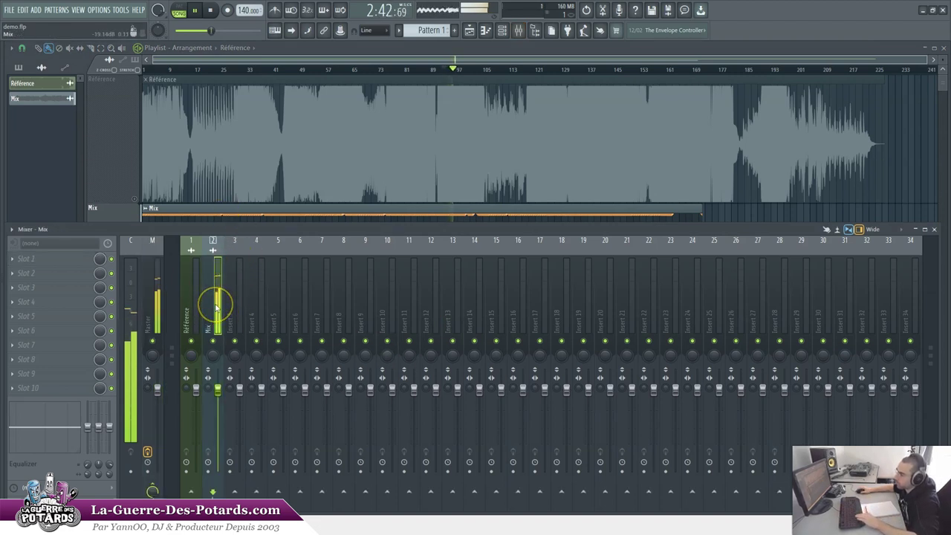
key("F9")
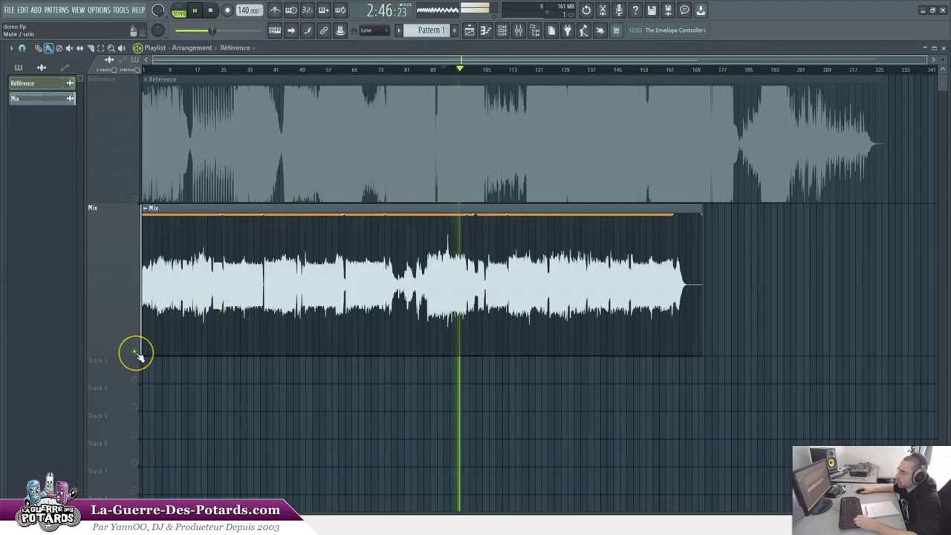
key("space")
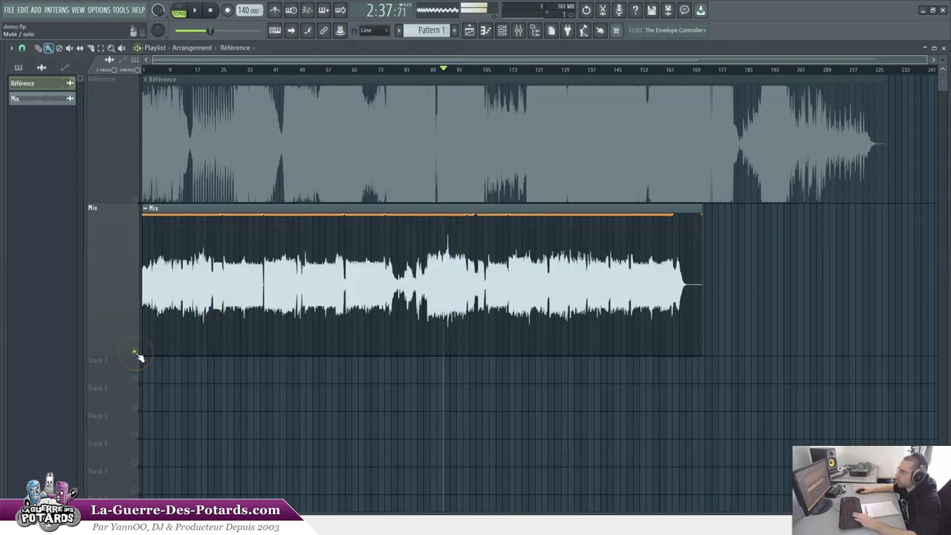
Mute the Mix track, unmute Référence and open the Frequency Splitter on the Master channel
left_click(134, 350)
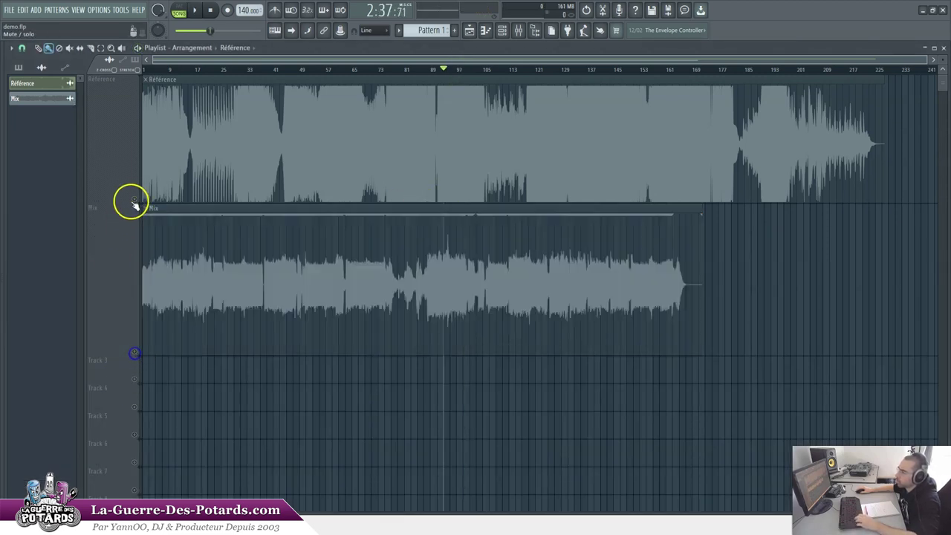
left_click(134, 200)
key("F9")
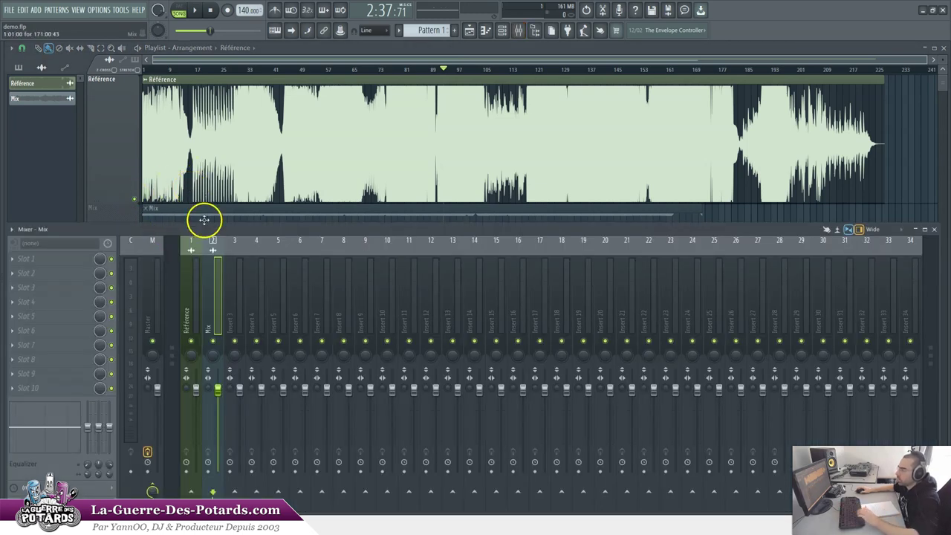
left_click(211, 294)
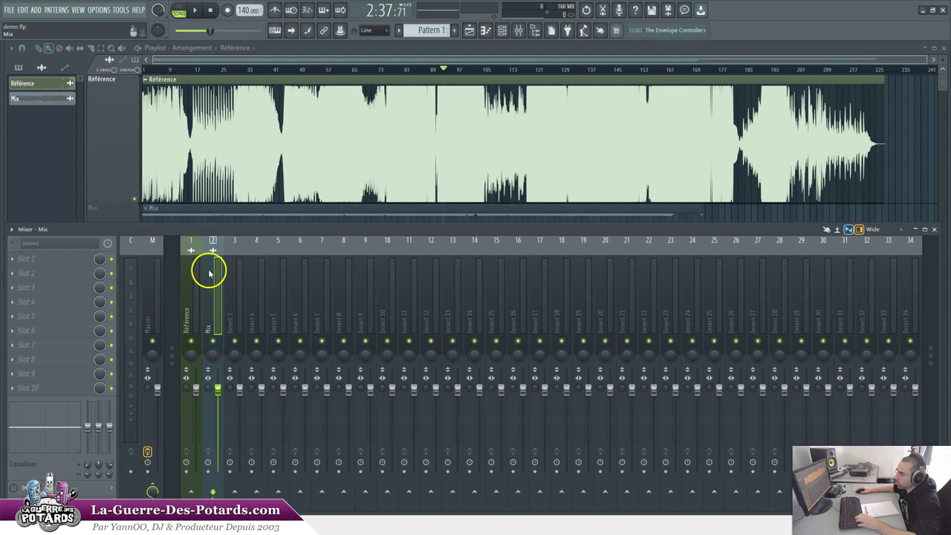
left_click(145, 271)
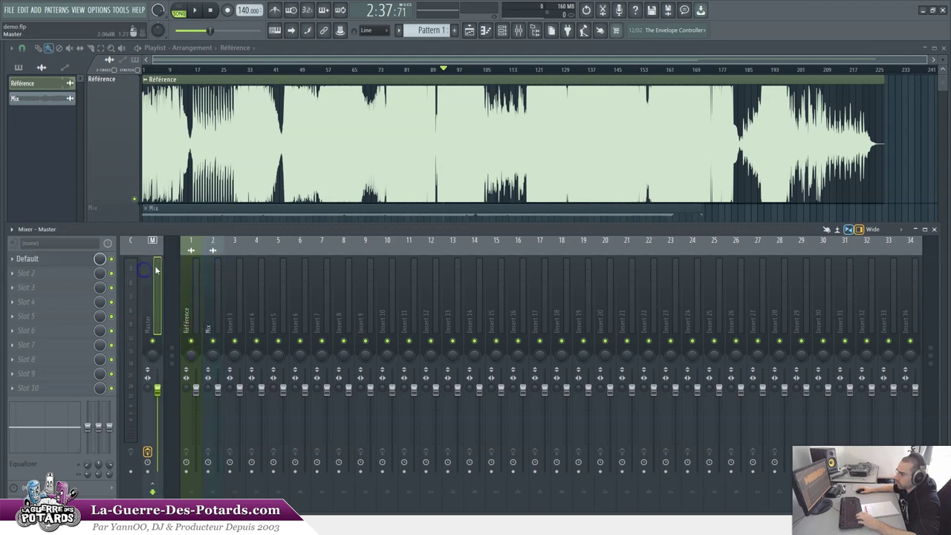
left_click(58, 264)
mouse_move(378, 191)
left_mouse_down()
mouse_move(289, 174)
mouse_move(354, 195)
mouse_move(325, 223)
mouse_move(361, 198)
left_mouse_up()
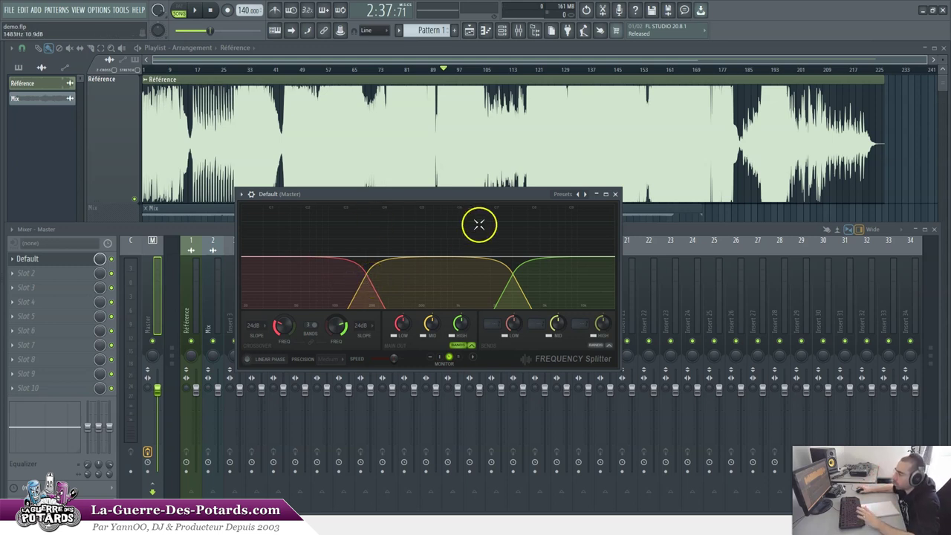
left_click_drag(400, 204, 393, 211)
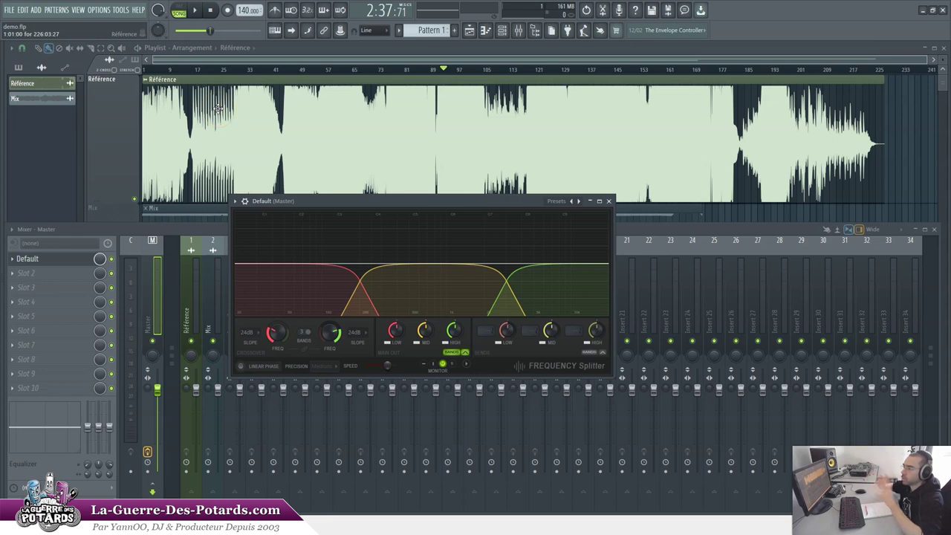
Mute the splitter's mid and high bands and play Référence through the low band only
left_click(417, 343)
left_click(444, 342)
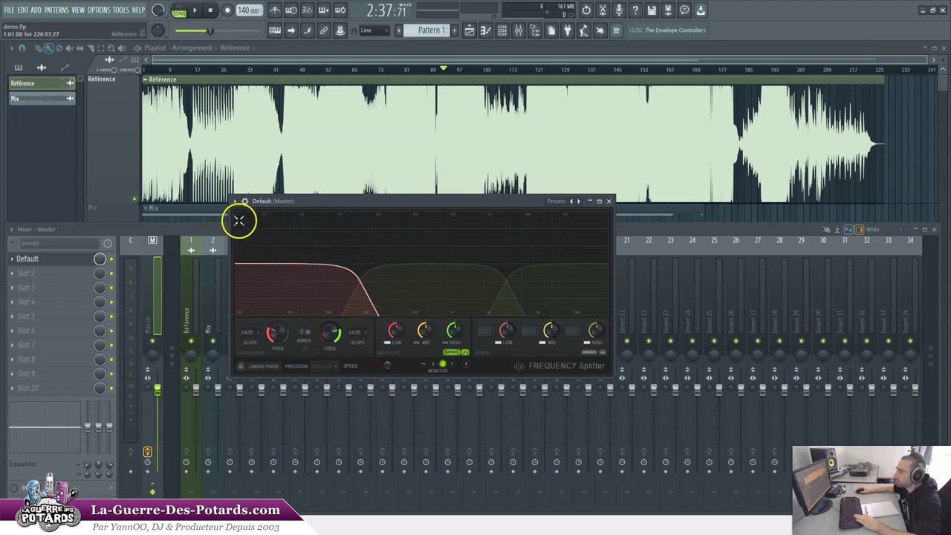
key("space")
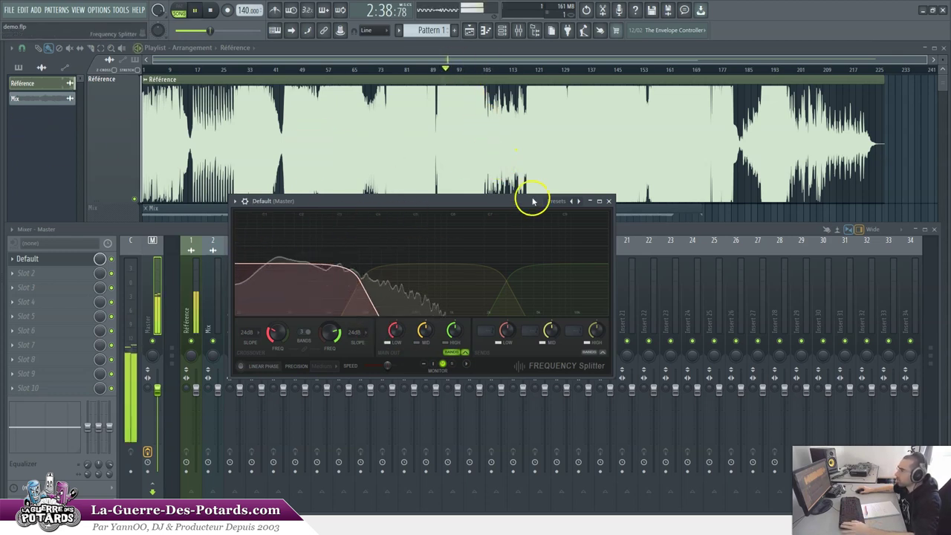
left_click_drag(431, 208, 445, 255)
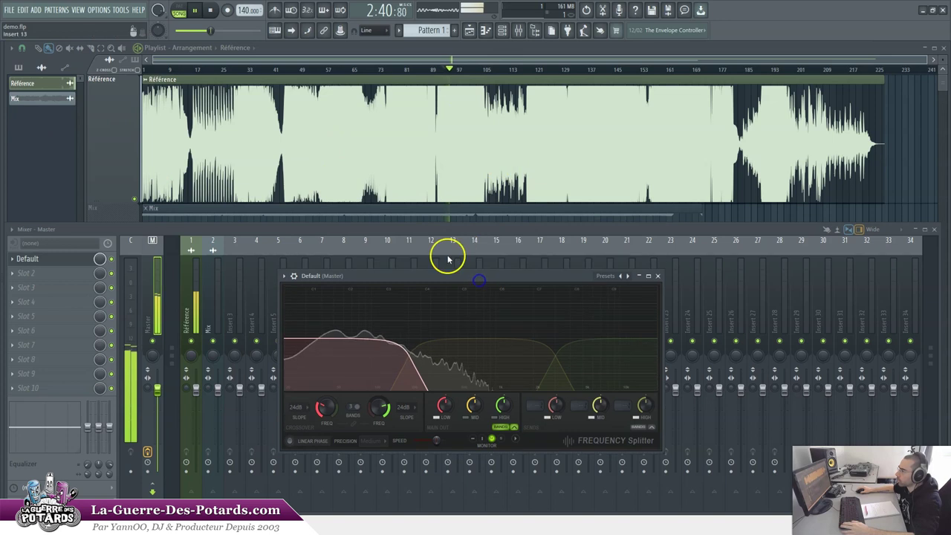
left_click(483, 232)
left_click(502, 229)
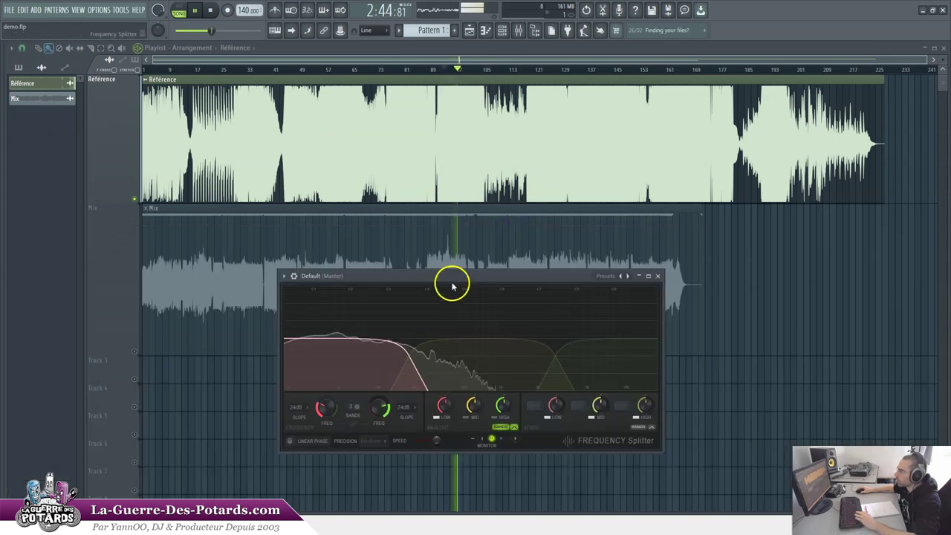
left_click_drag(452, 278, 461, 241)
Switch playback from Référence to Mix and examine its low band in the Master's Frequency Splitter
left_click(136, 198)
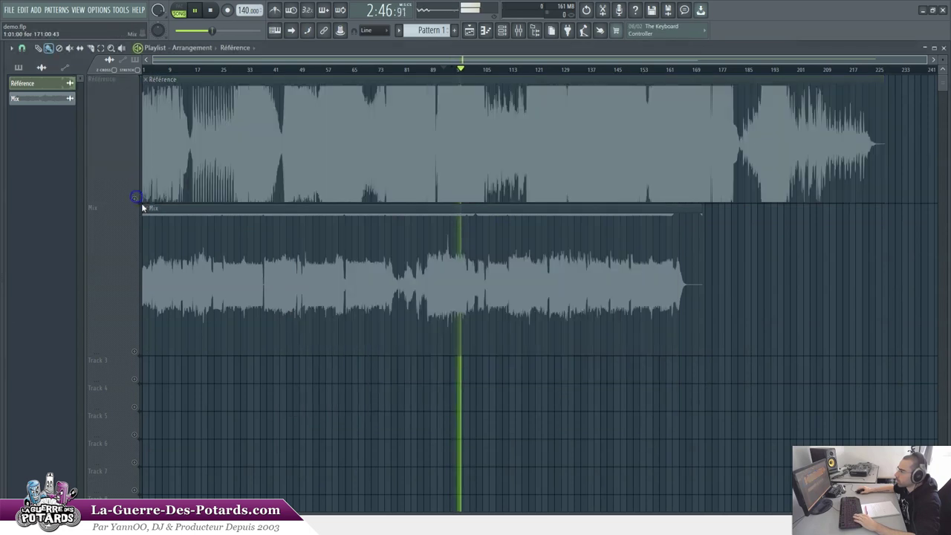
left_click(135, 350)
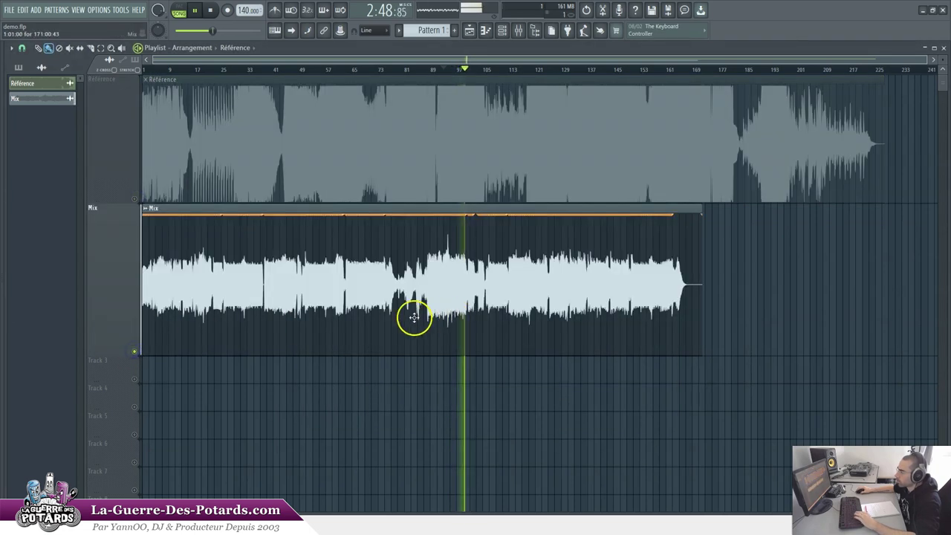
key("F9")
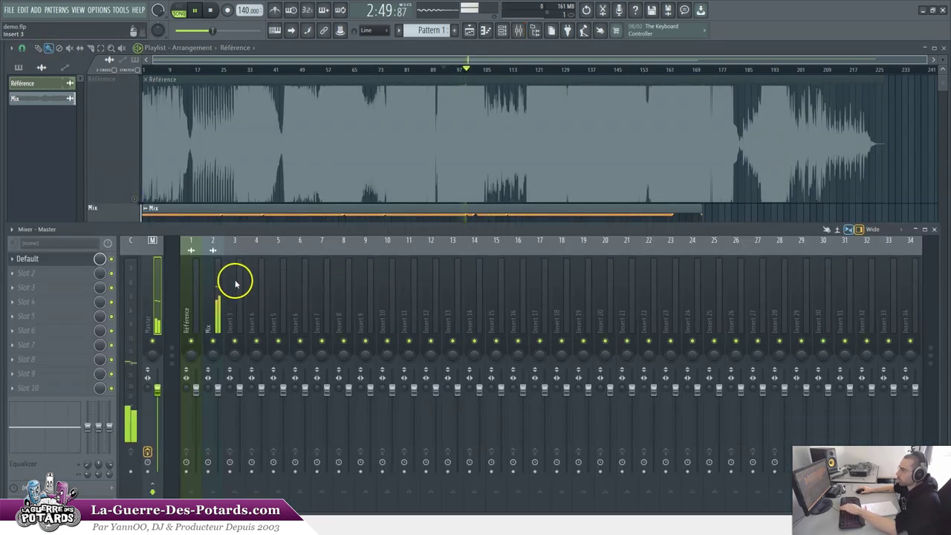
left_click(57, 258)
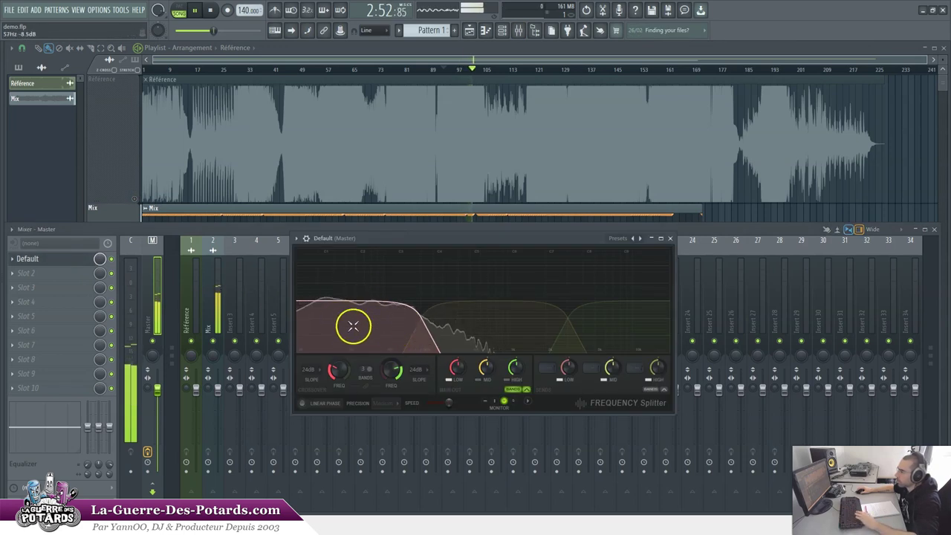
key("space")
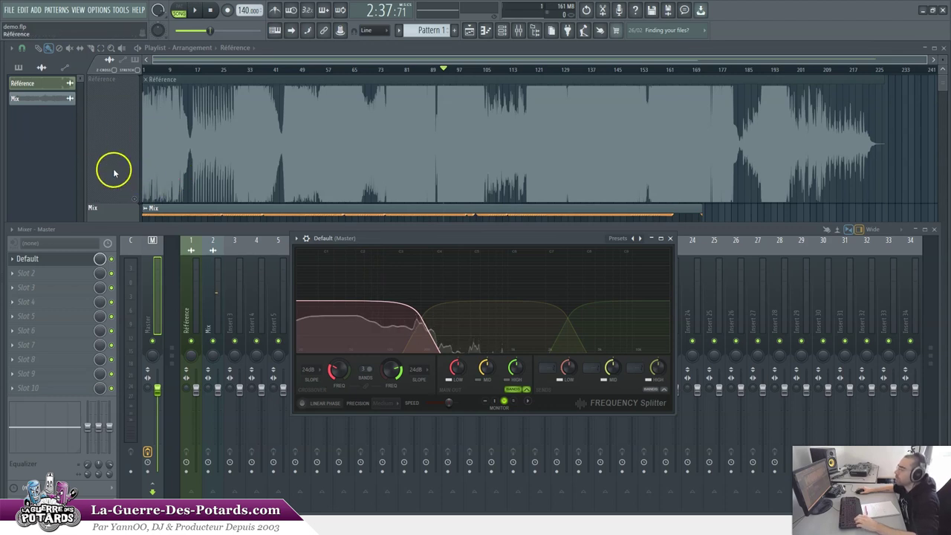
Solo the Référence track and isolate the mid band in the Master's Frequency Splitter
right_click(136, 199)
key("F9")
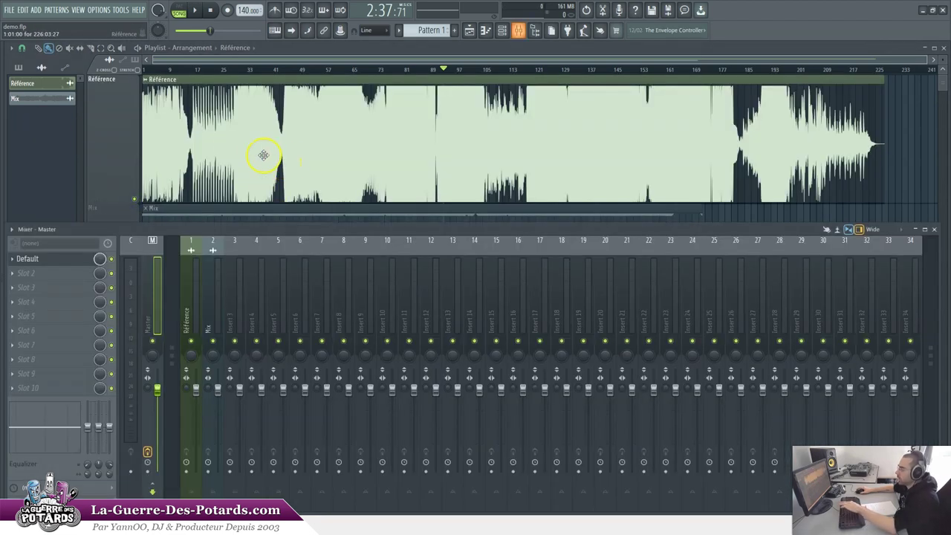
left_click(193, 288)
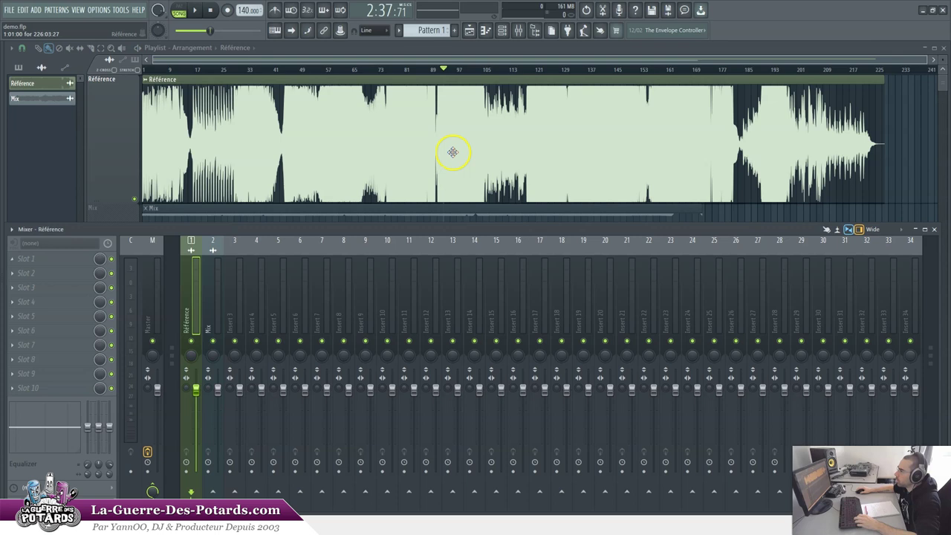
left_click(153, 290)
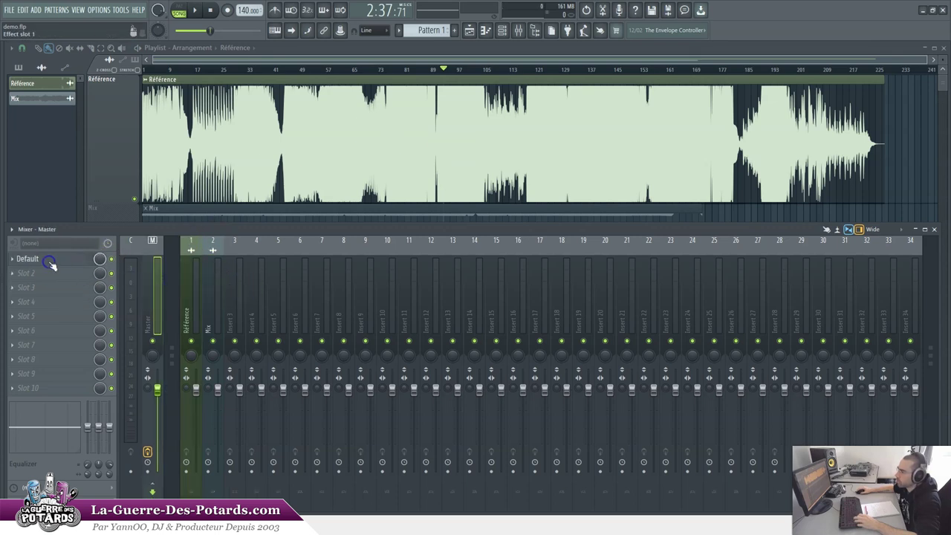
left_click(52, 264)
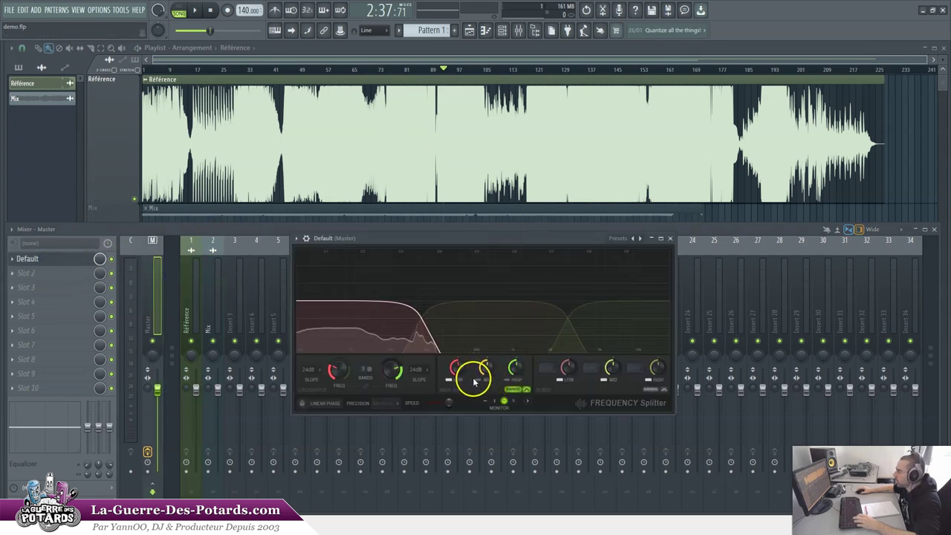
left_click(446, 380)
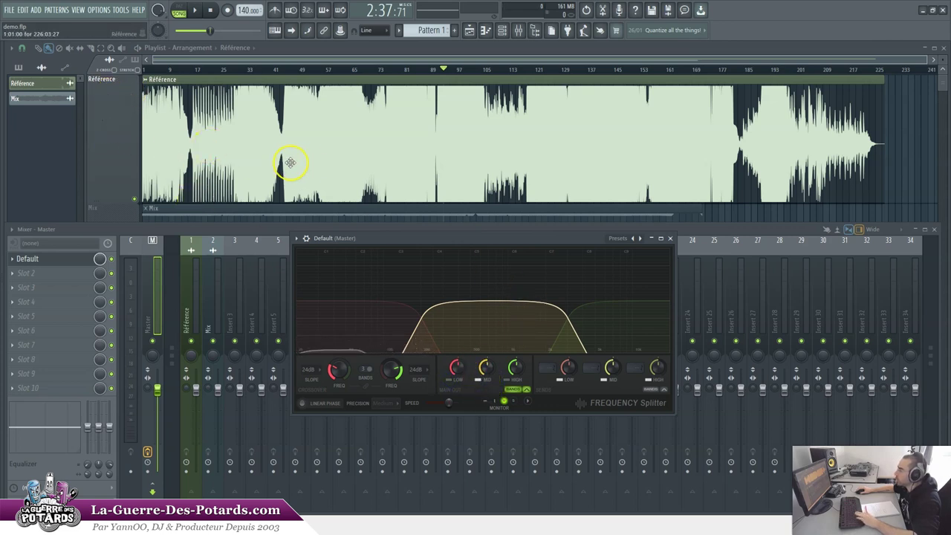
Play Référence to examine its mid band, then close the splitter and the mixer
key("space")
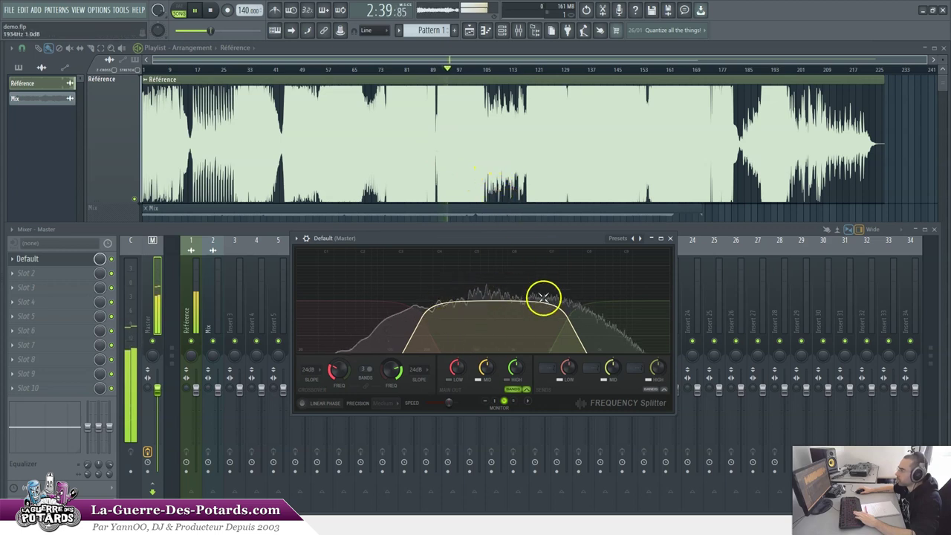
left_click_drag(576, 240, 573, 246)
key("Escape")
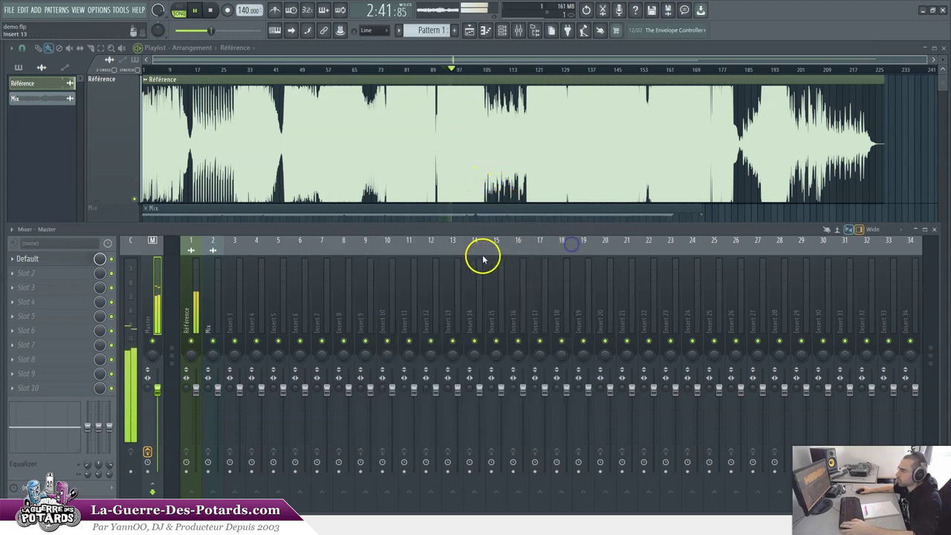
key("Escape")
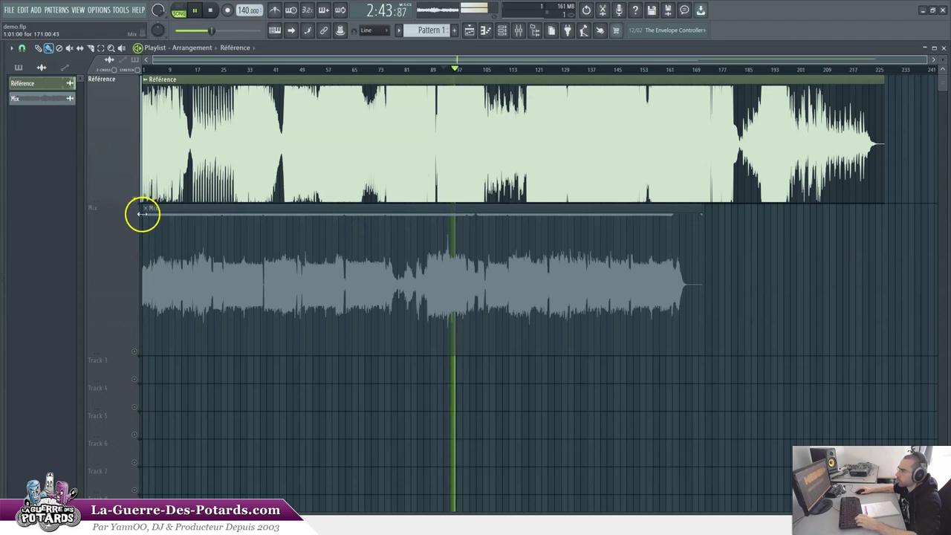
Solo the Mix track during playback and examine its mid band in the Master's Frequency Splitter
right_click(134, 349)
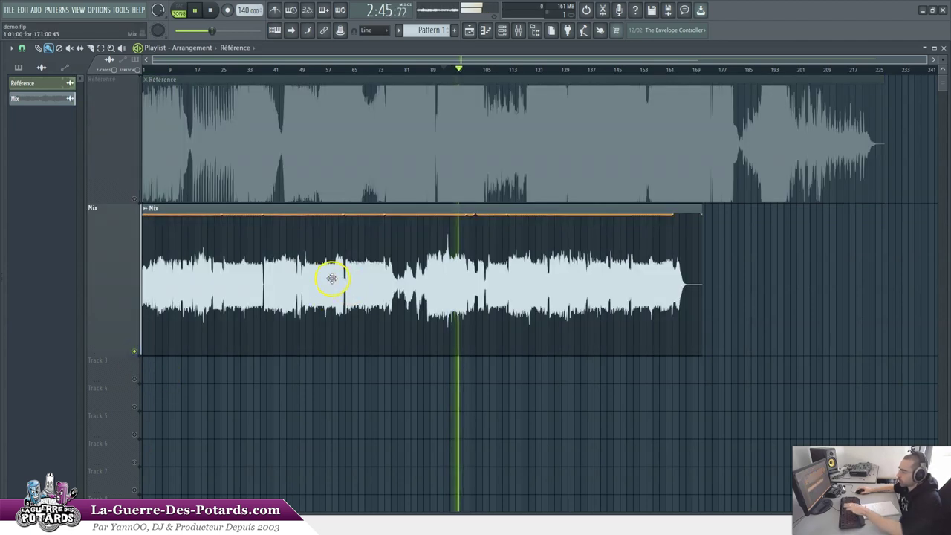
key("F9")
left_click(54, 259)
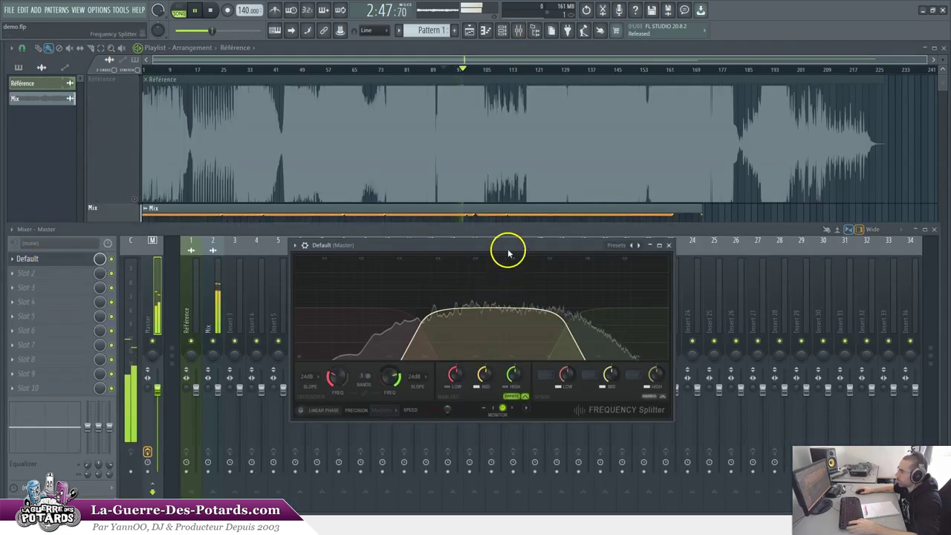
Move the Frequency Splitter window aside while the Mix's mid band plays, then stop playback
left_click_drag(462, 246, 482, 246)
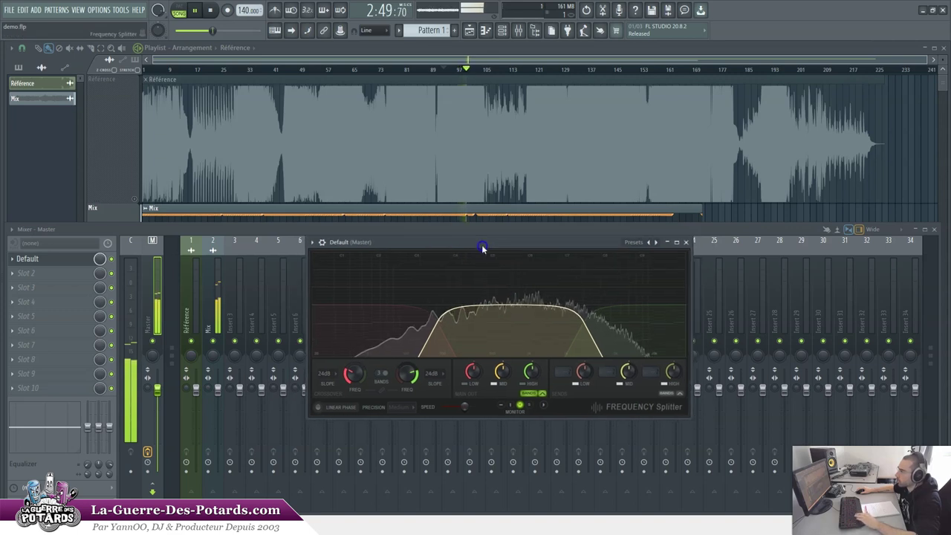
key("space")
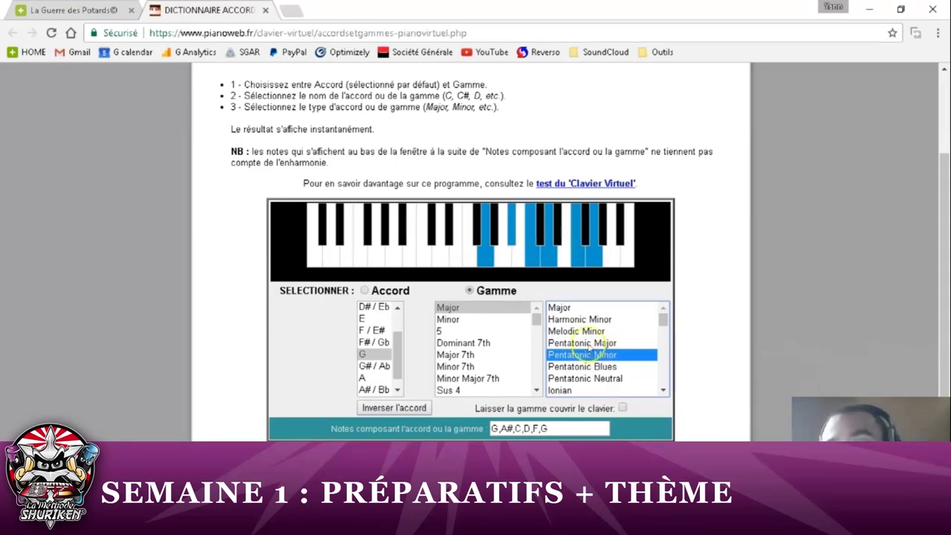
left_click(614, 346)
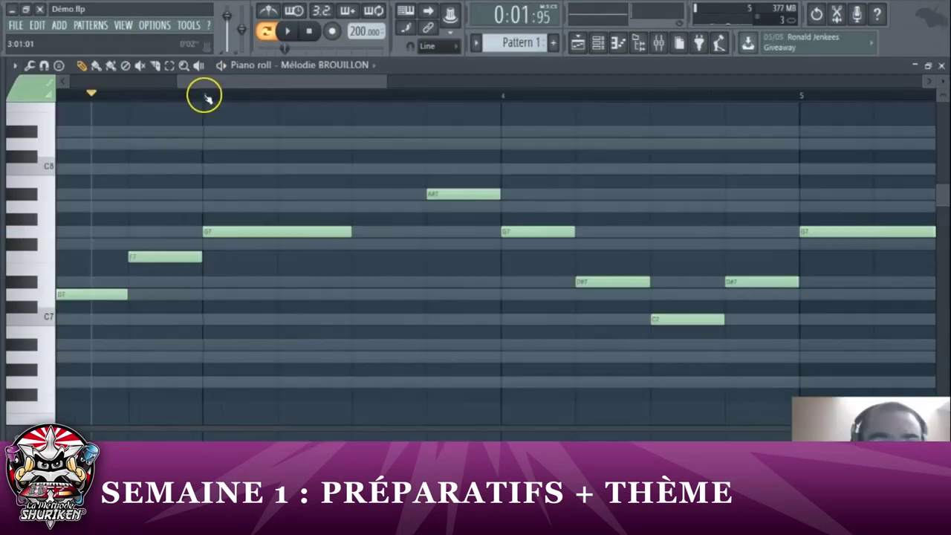
left_click(141, 256)
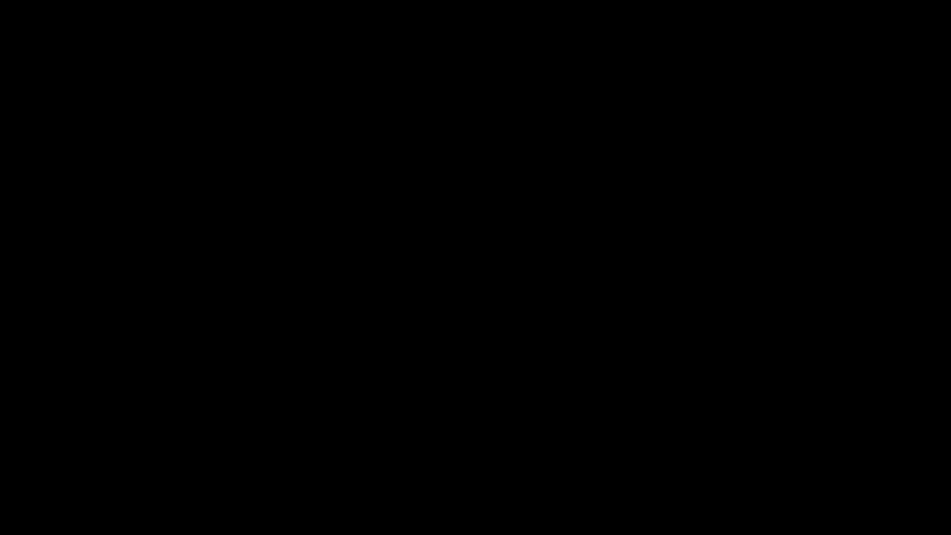
Reverse the VOC Need Beat sample in its channel settings
left_click(520, 322)
left_click(492, 305)
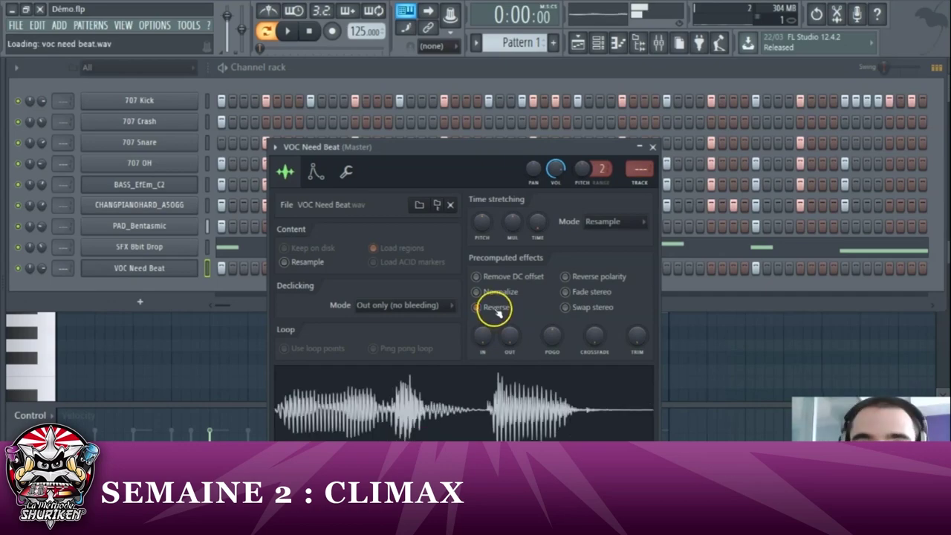
left_click(447, 331)
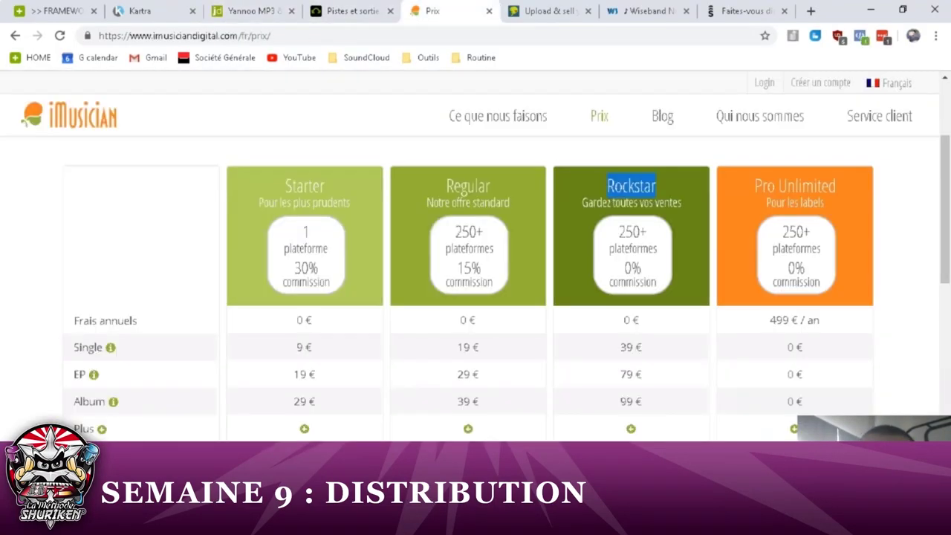
left_click_drag(622, 267, 641, 268)
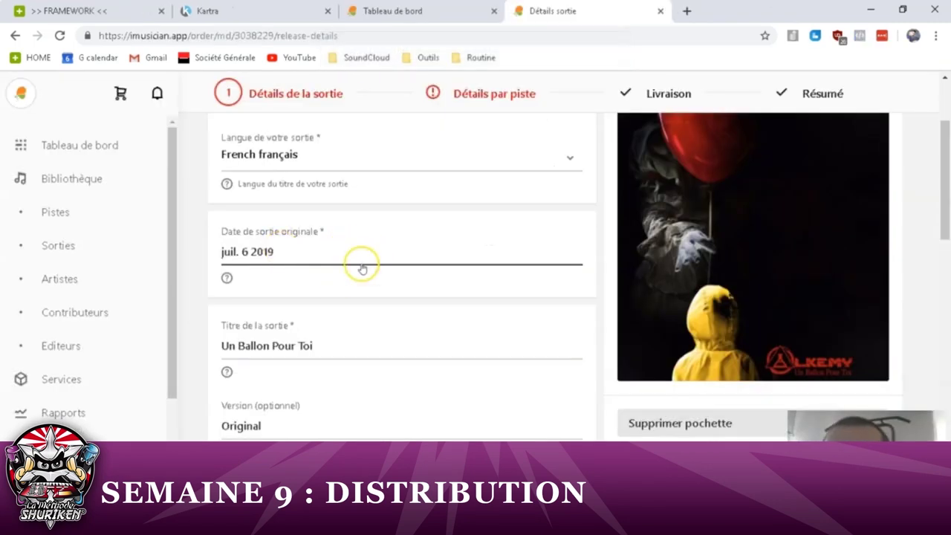
scroll(303, 240, "down", 1)
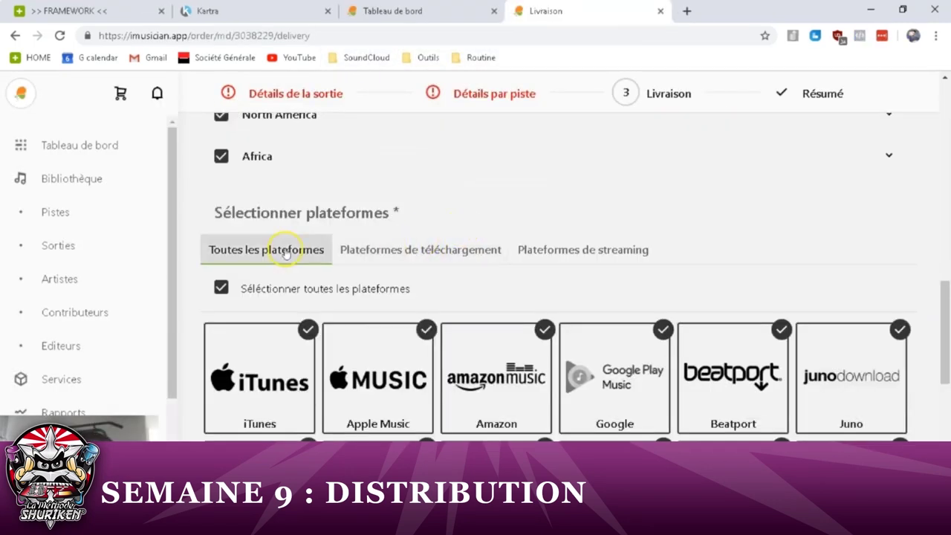
scroll(254, 248, "down", 2)
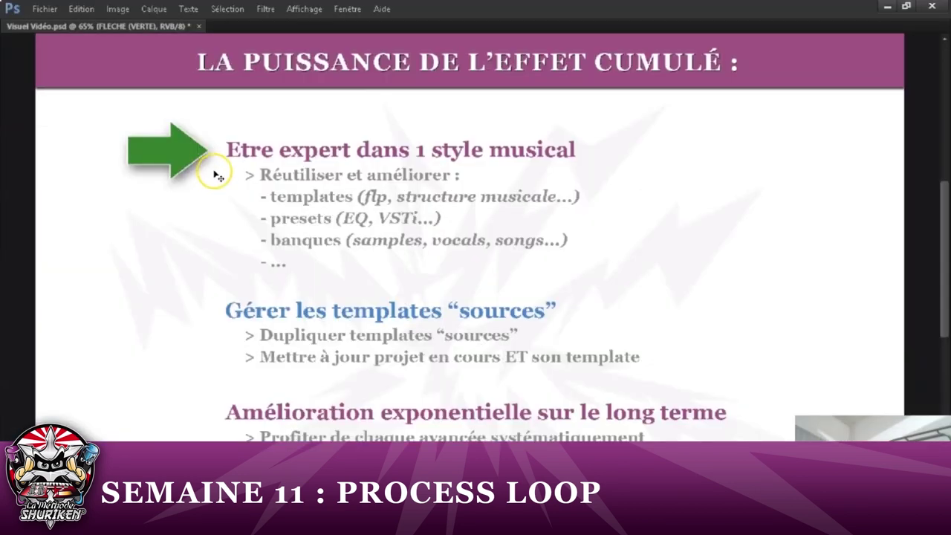
left_click_drag(217, 176, 254, 221)
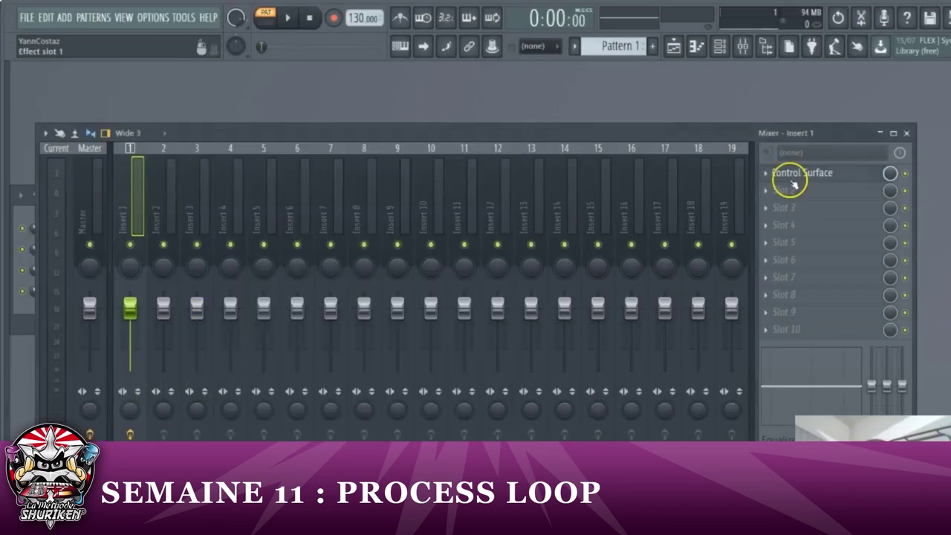
left_click(787, 189)
left_click(636, 144)
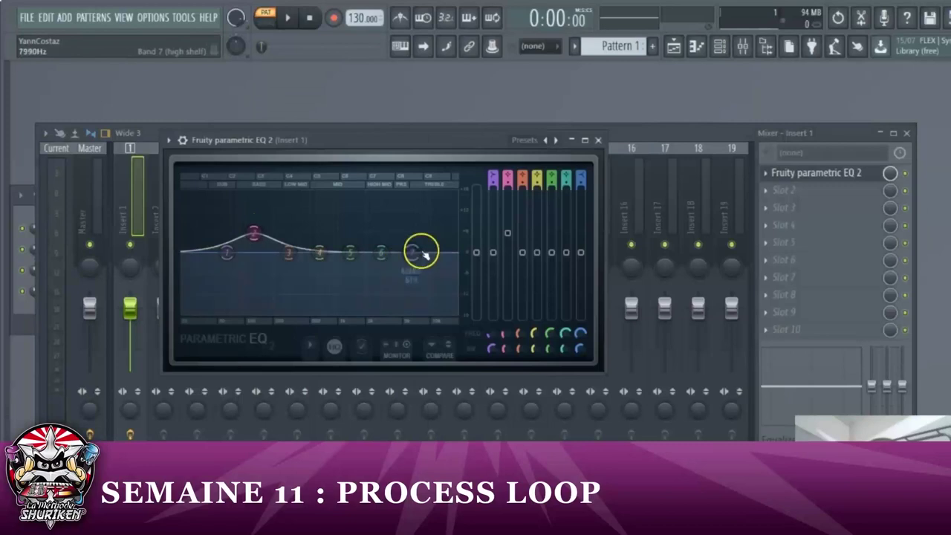